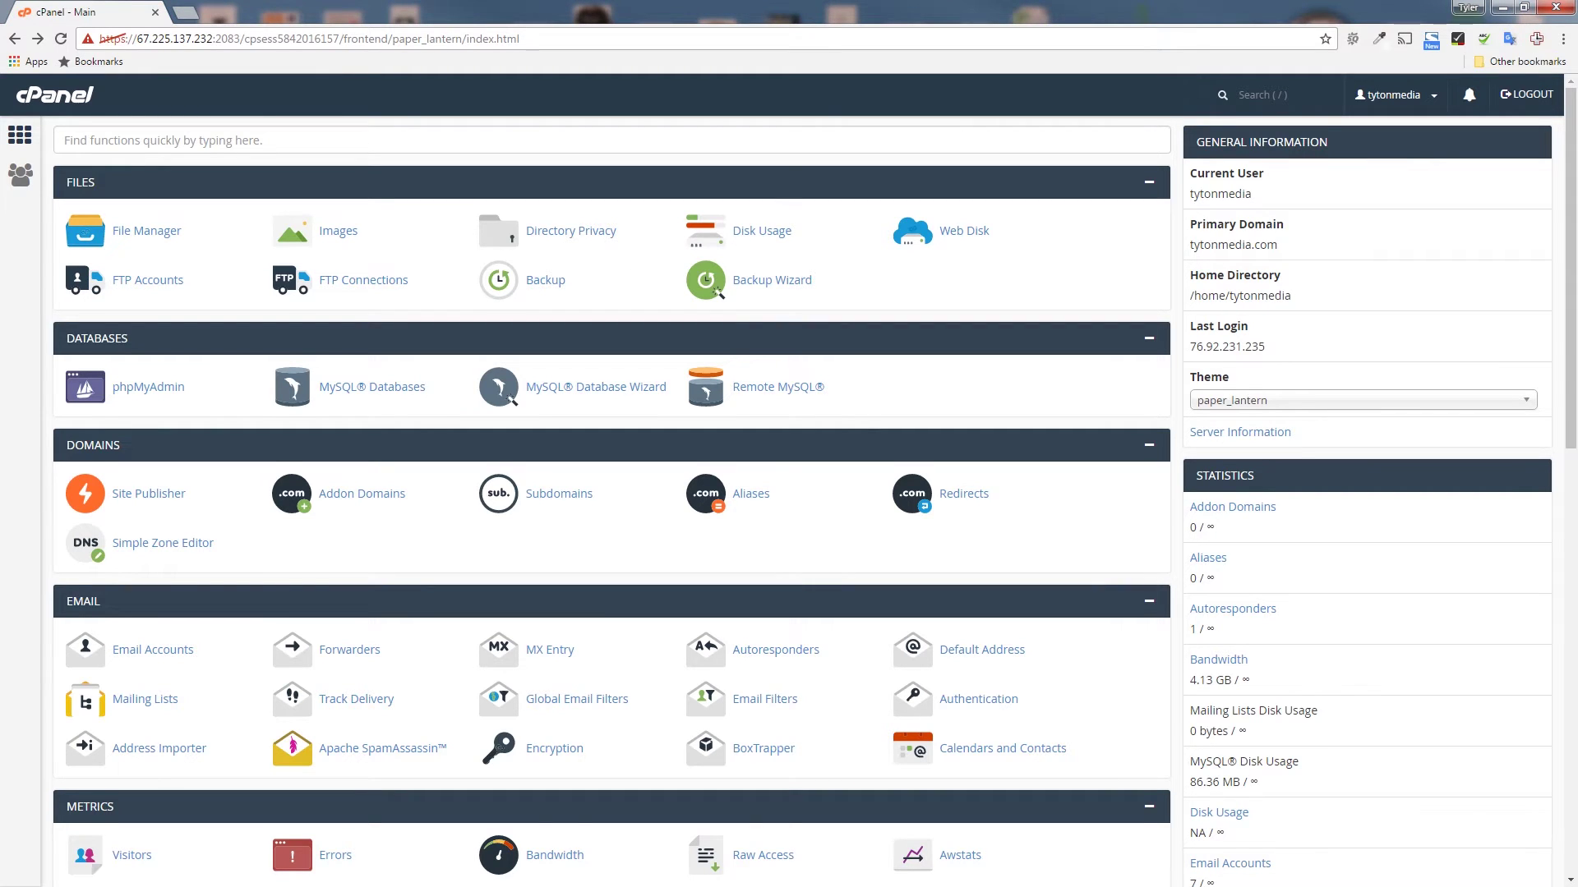
- Scroll down the tytonmedia cPanel home page to see its feature sections
{"action": "scroll", "coordinate": [361, 822], "scroll_direction": "down", "scroll_amount": 1}
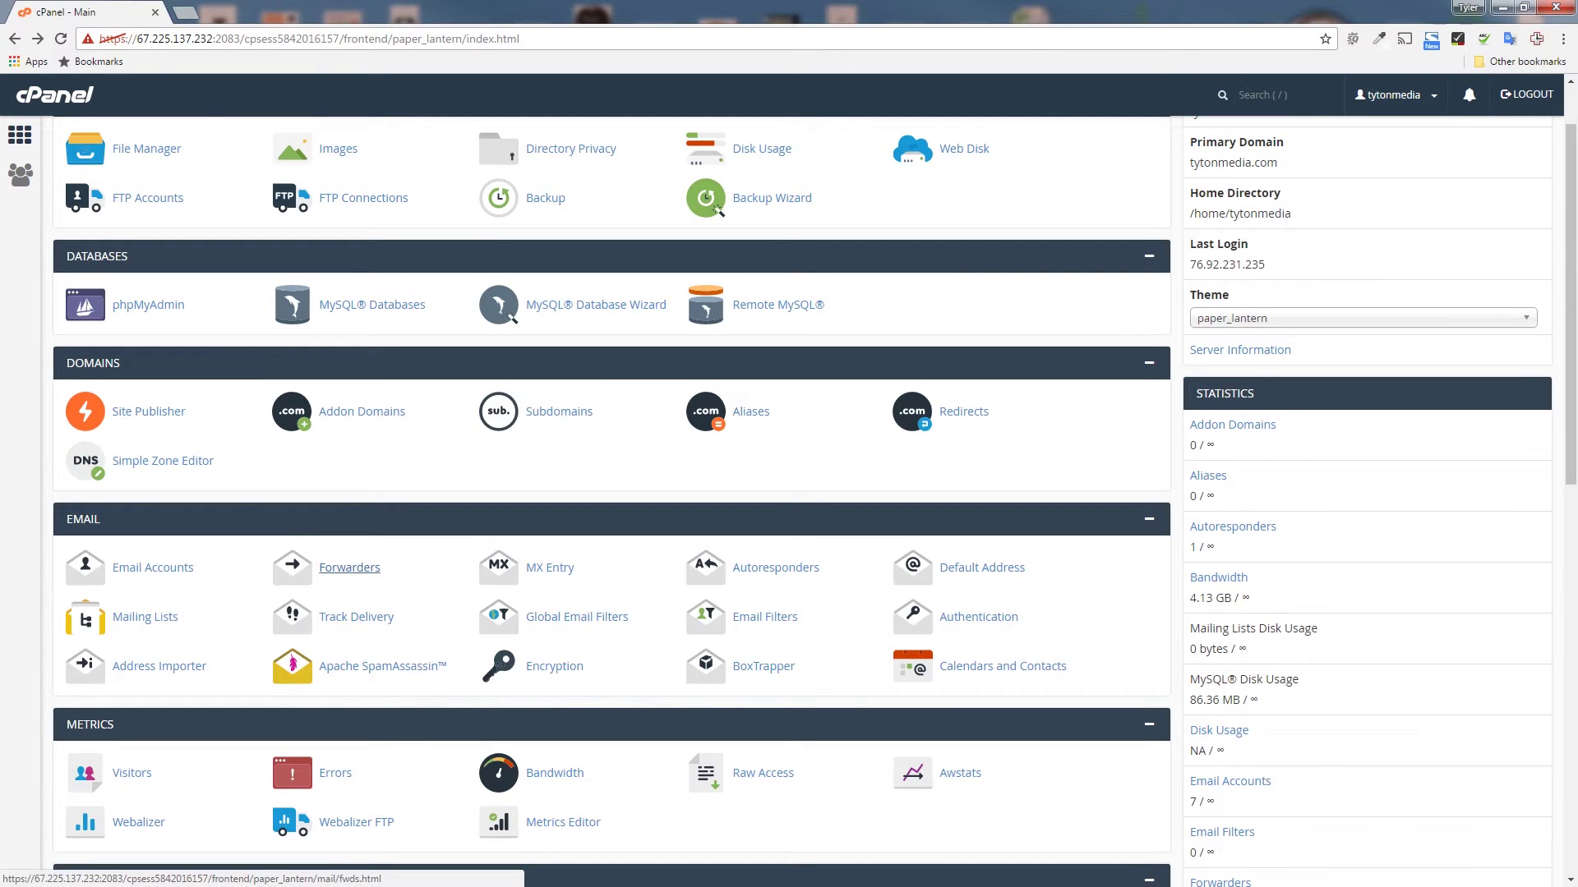
- Open Email Forwarders and read the explanation of email forwarding
{"action": "left_click", "coordinate": [350, 567]}
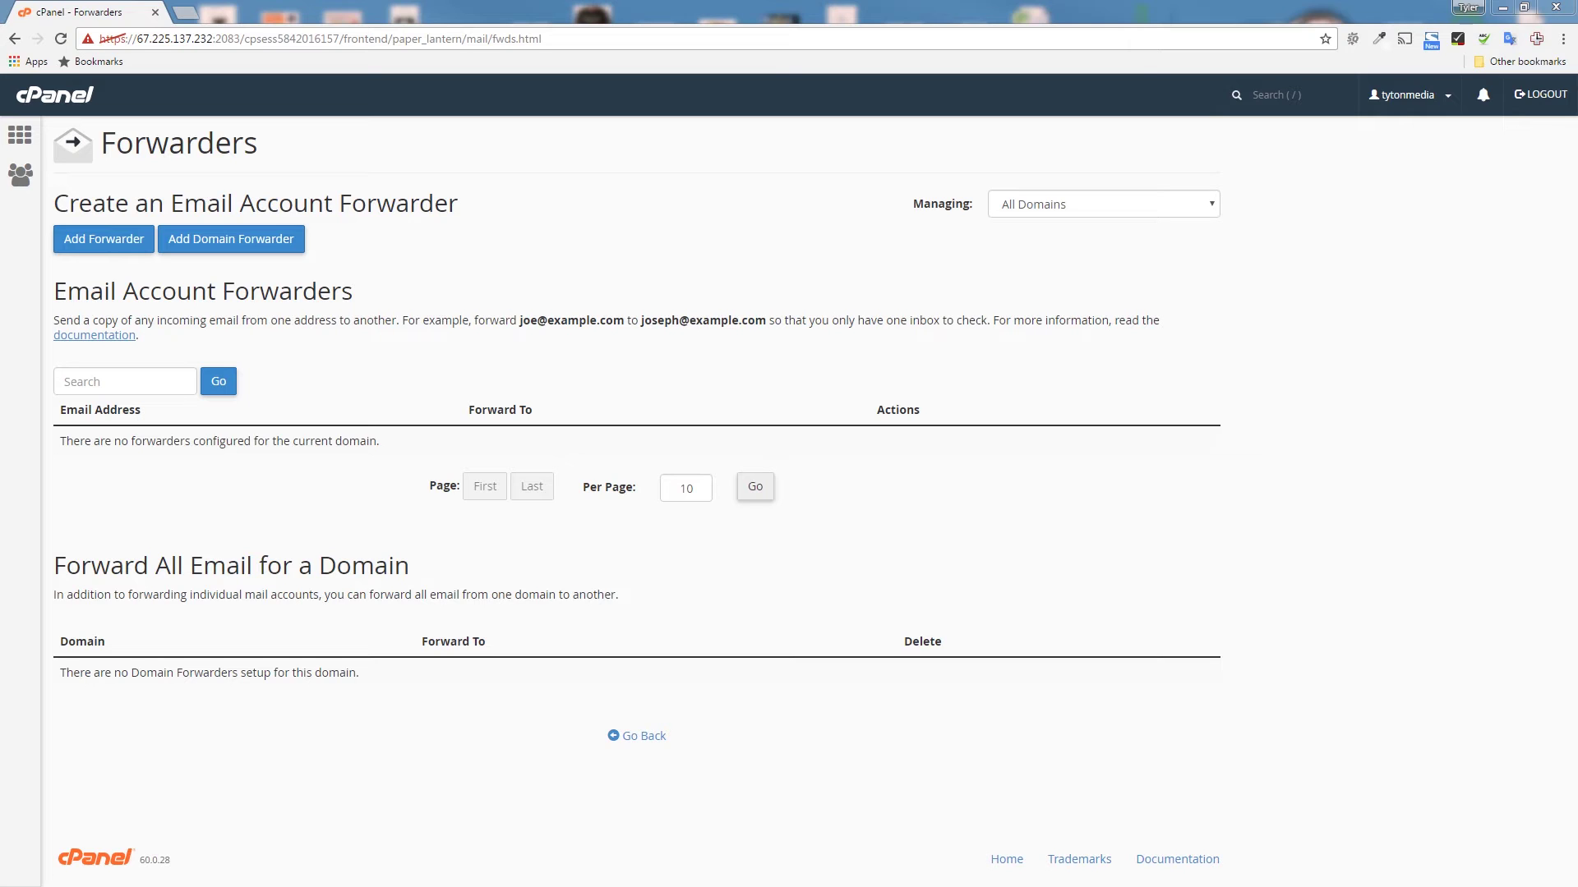
{"action": "left_click_drag", "start_coordinate": [71, 321], "coordinate": [140, 335]}
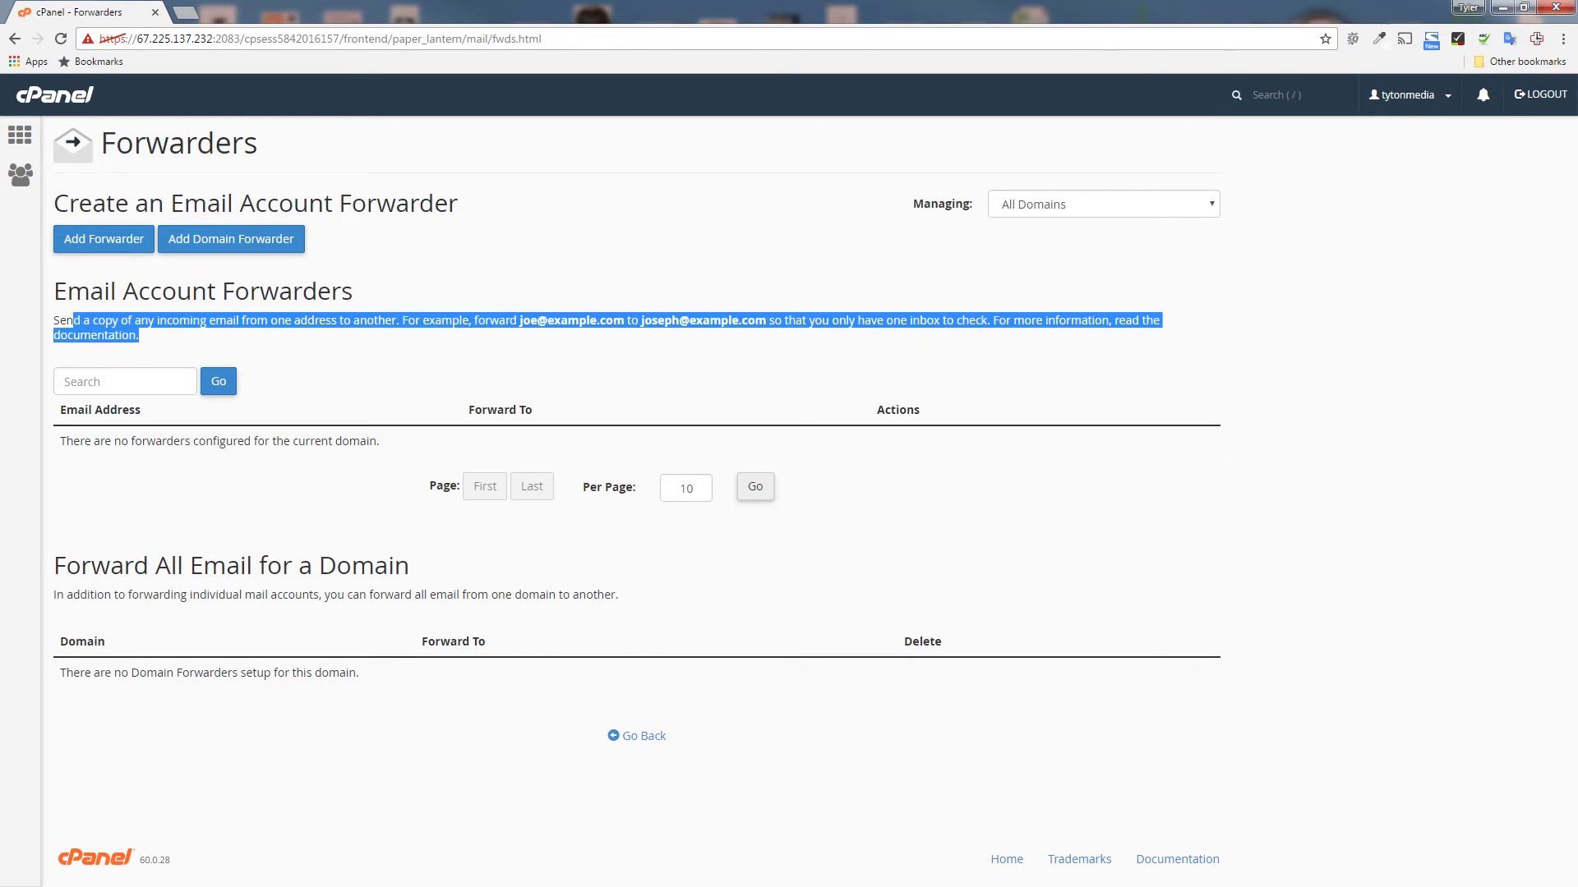
{"action": "left_click", "coordinate": [139, 335]}
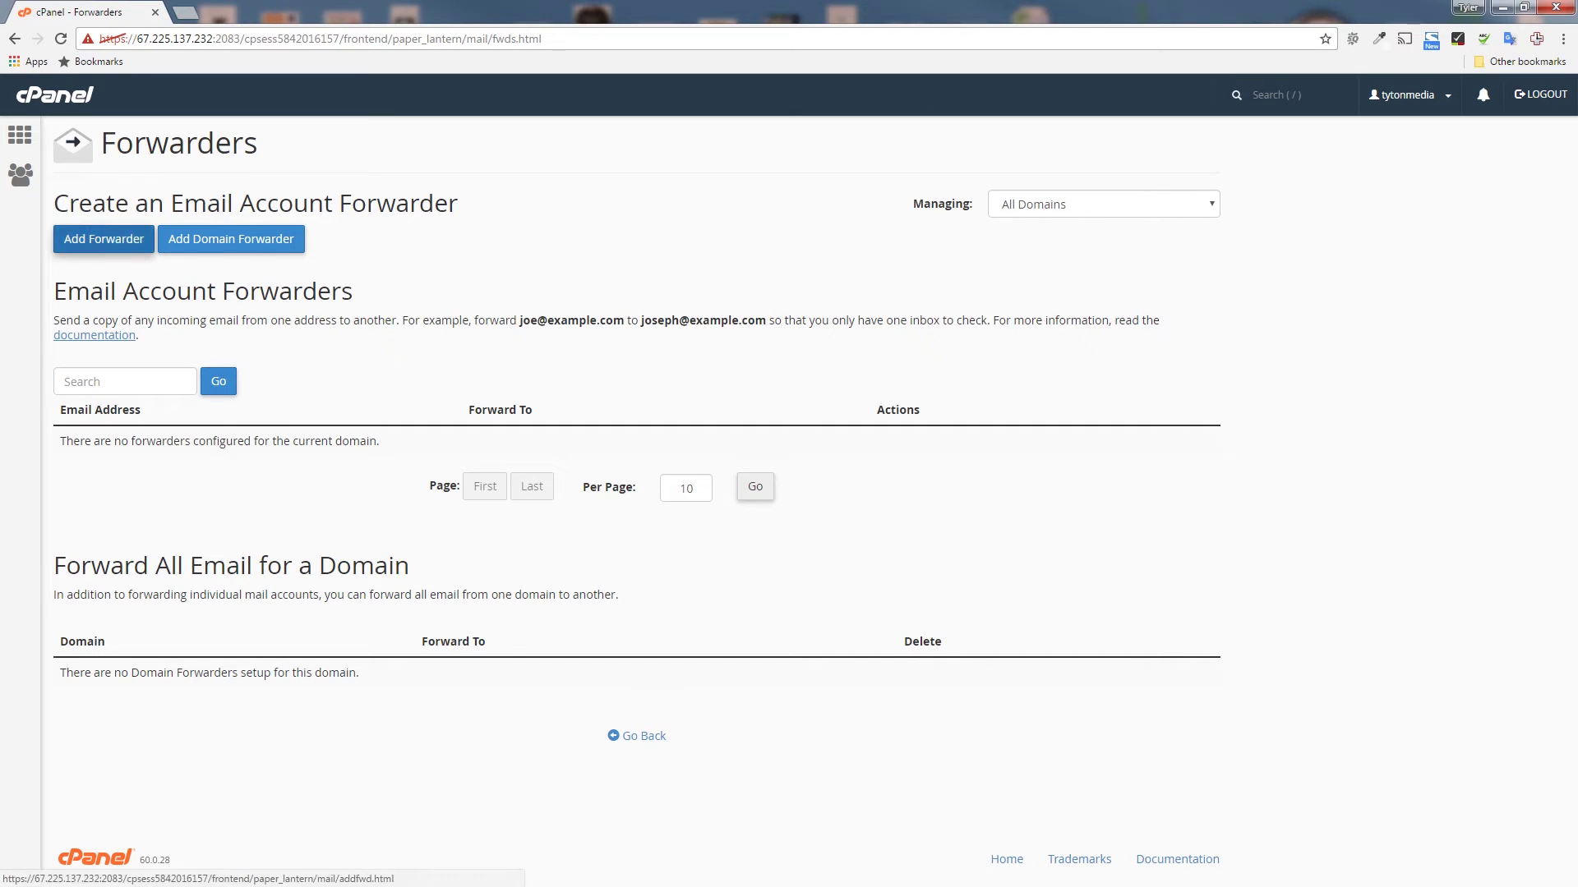
{"action": "left_click", "coordinate": [103, 238]}
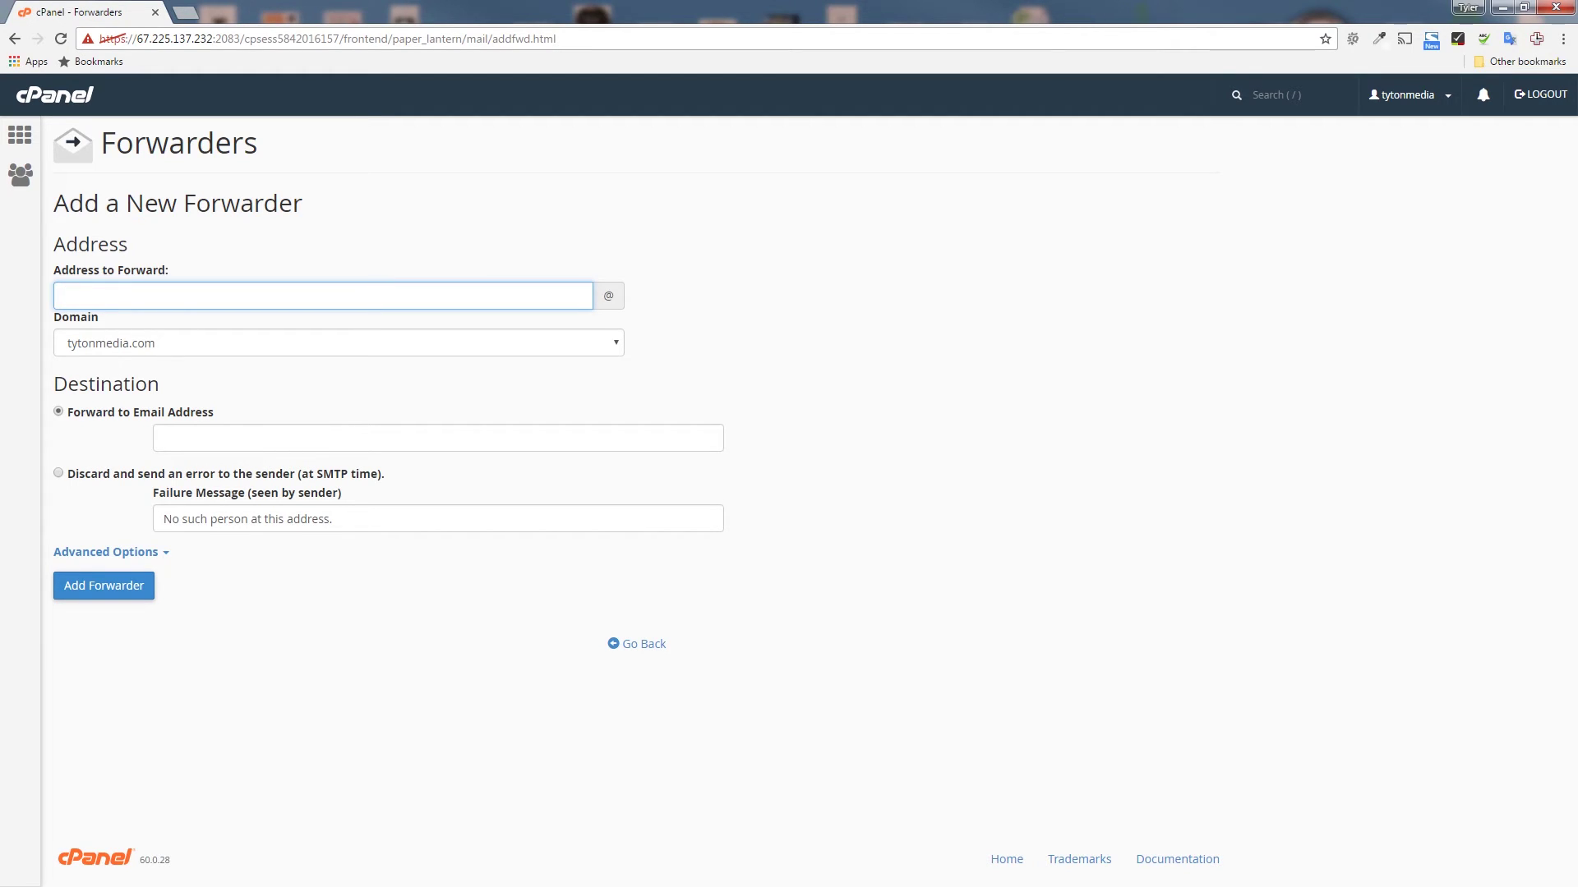
{"action": "type", "text": "test"}
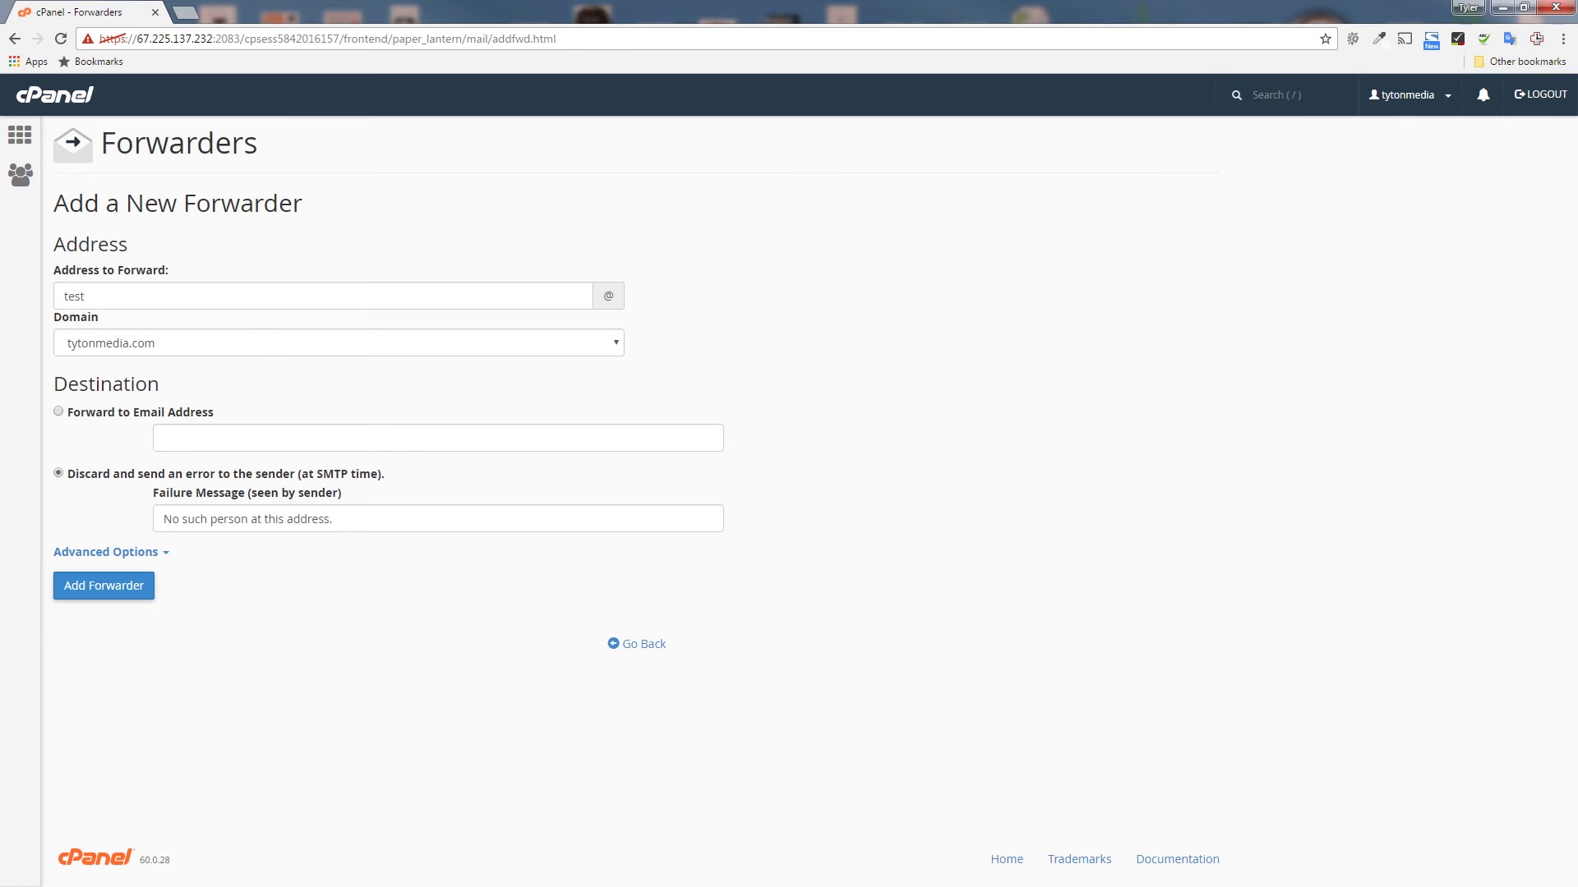
{"action": "key", "text": "Tab"}
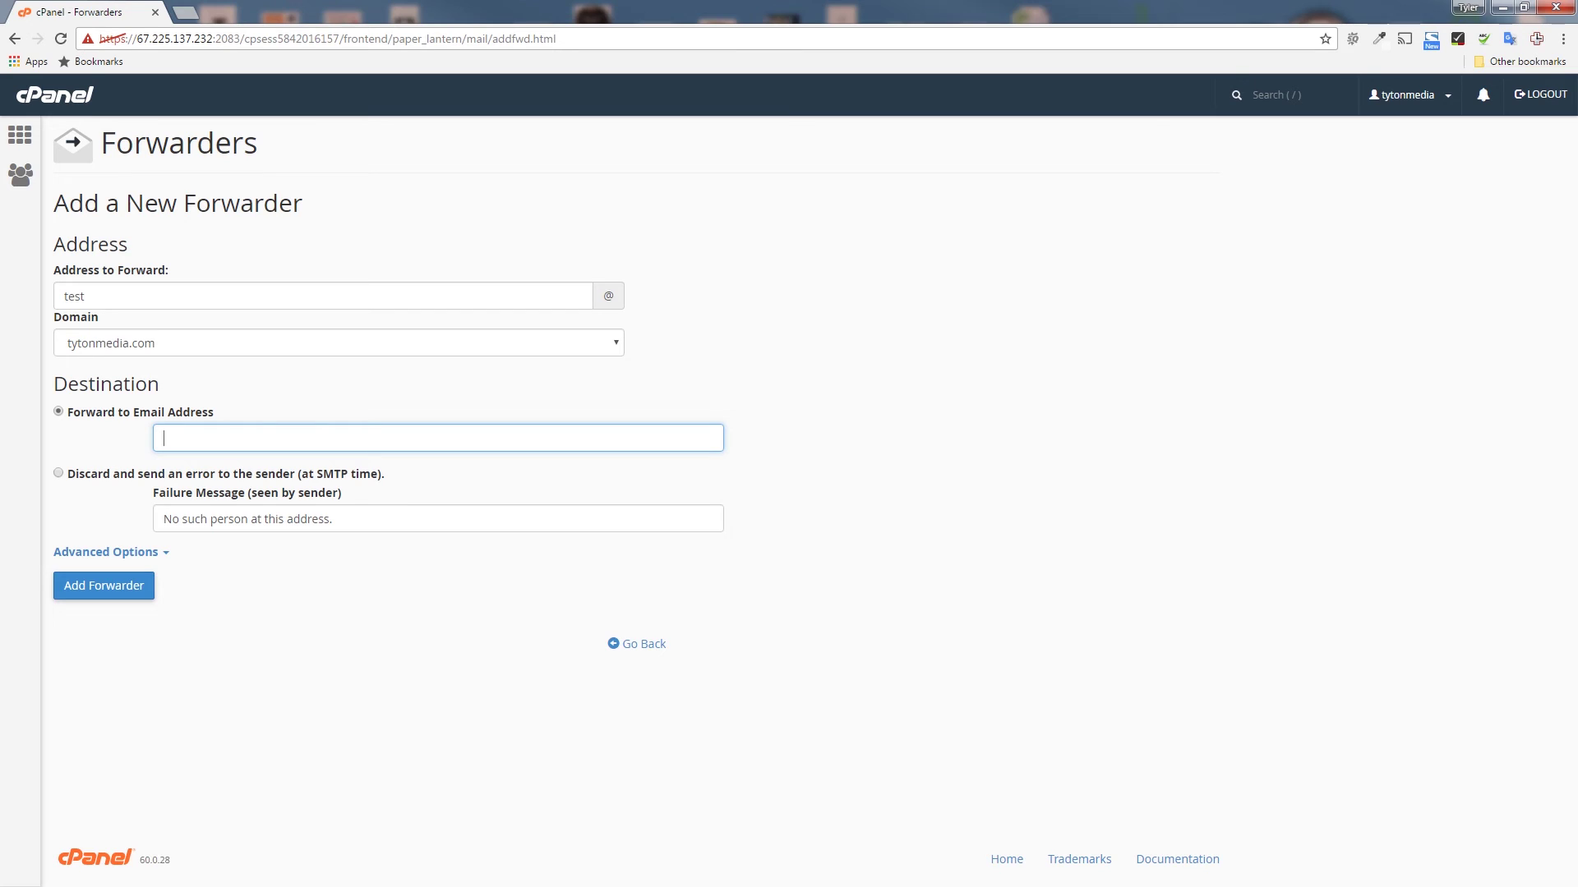
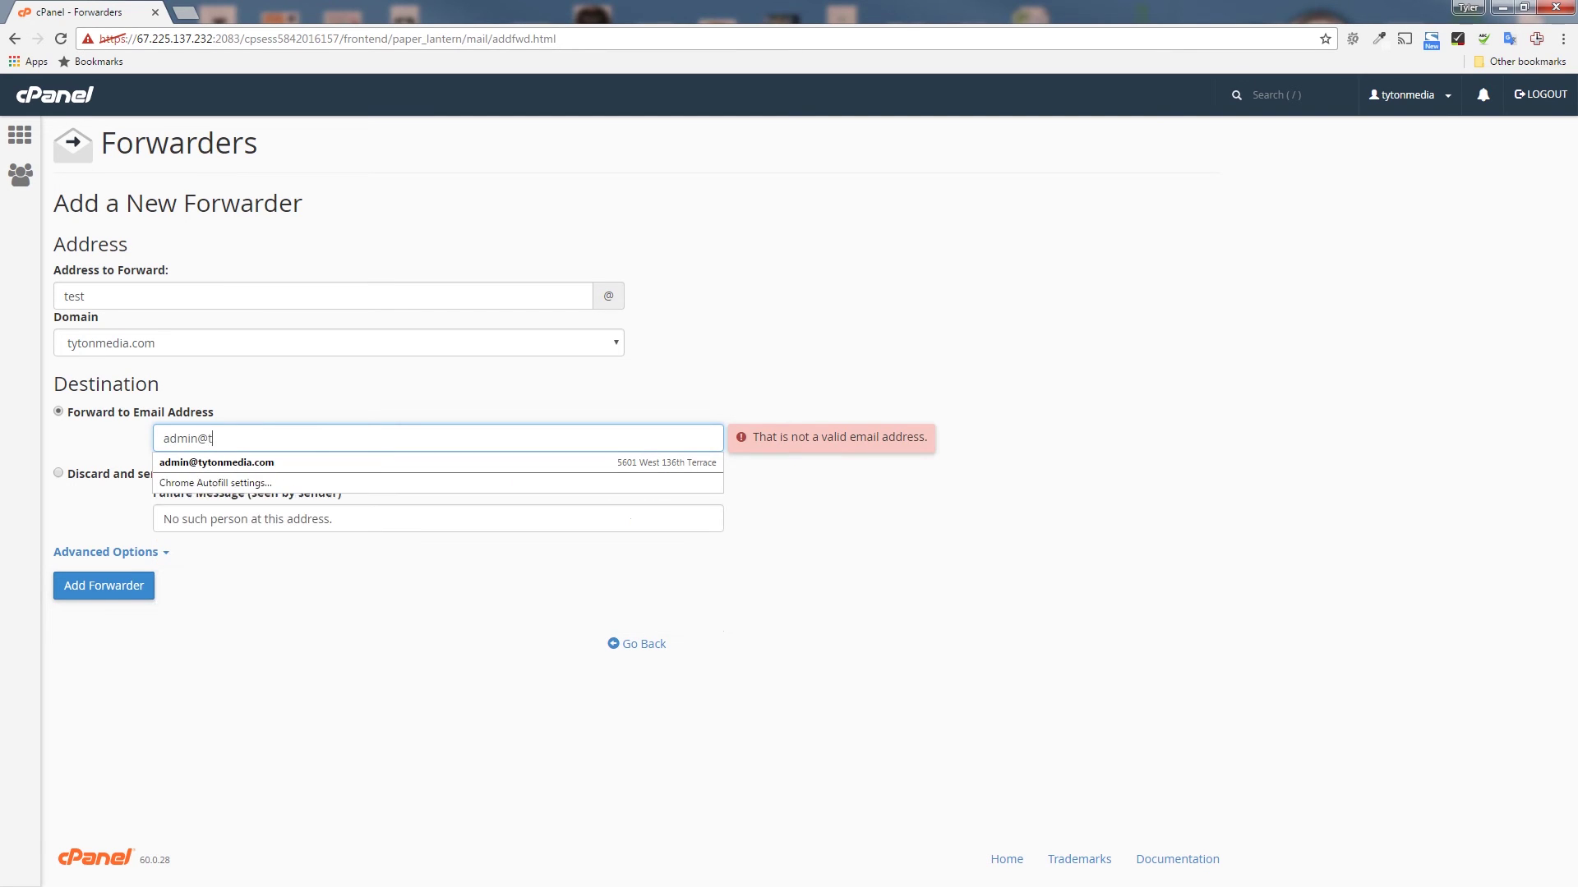
{"action": "key", "text": "Tab"}
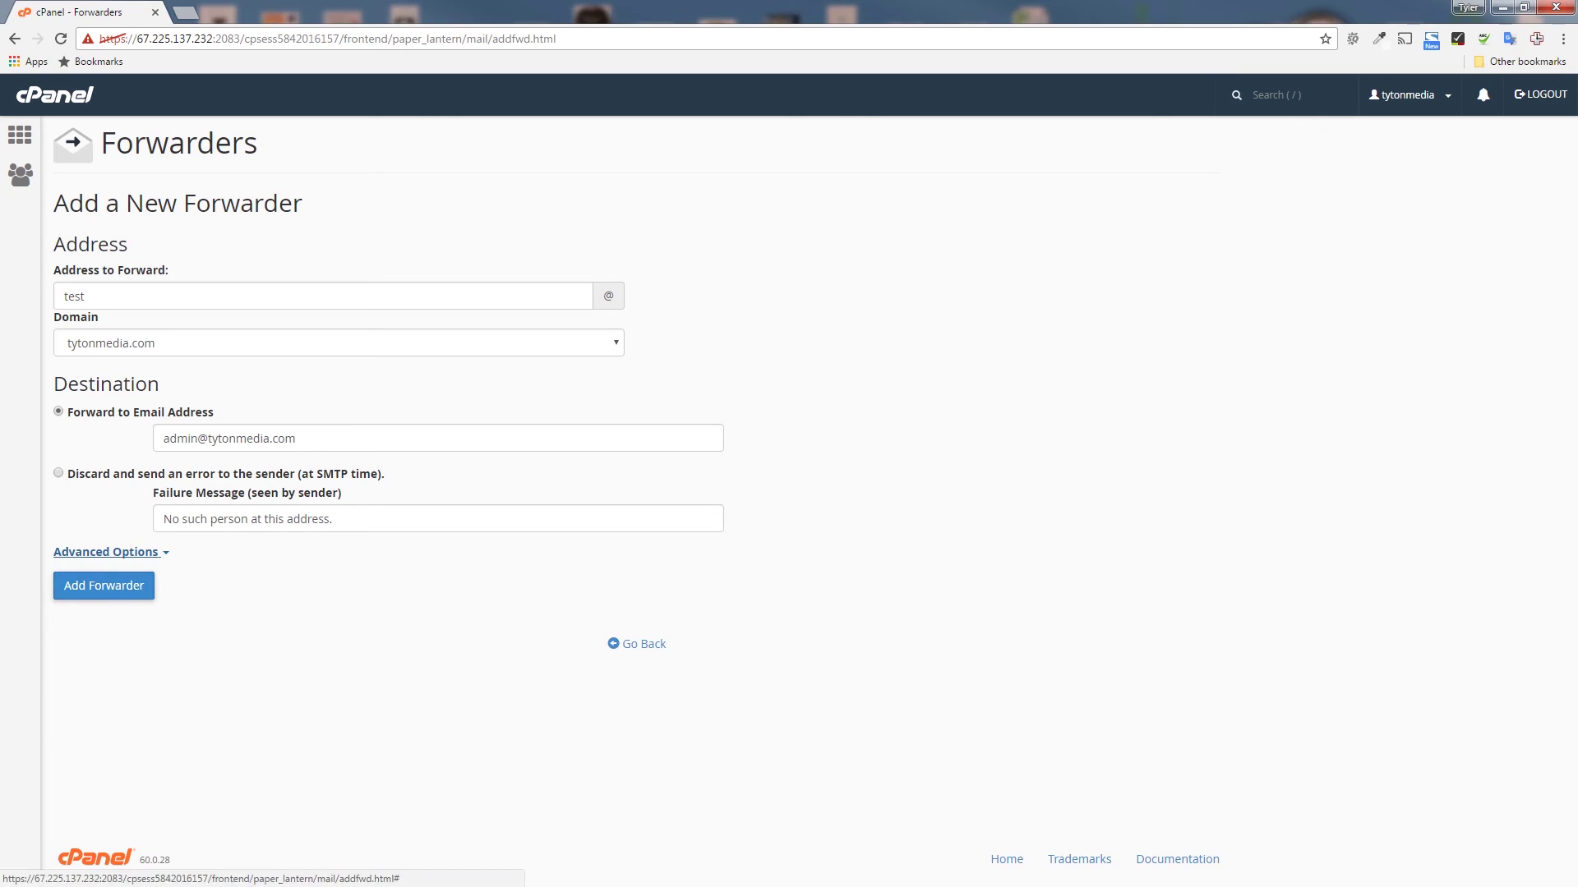
{"action": "left_click", "coordinate": [107, 552]}
- Try the system-account and discard-mail destination options under Advanced Options
{"action": "scroll", "coordinate": [789, 485], "scroll_direction": "down", "scroll_amount": 1}
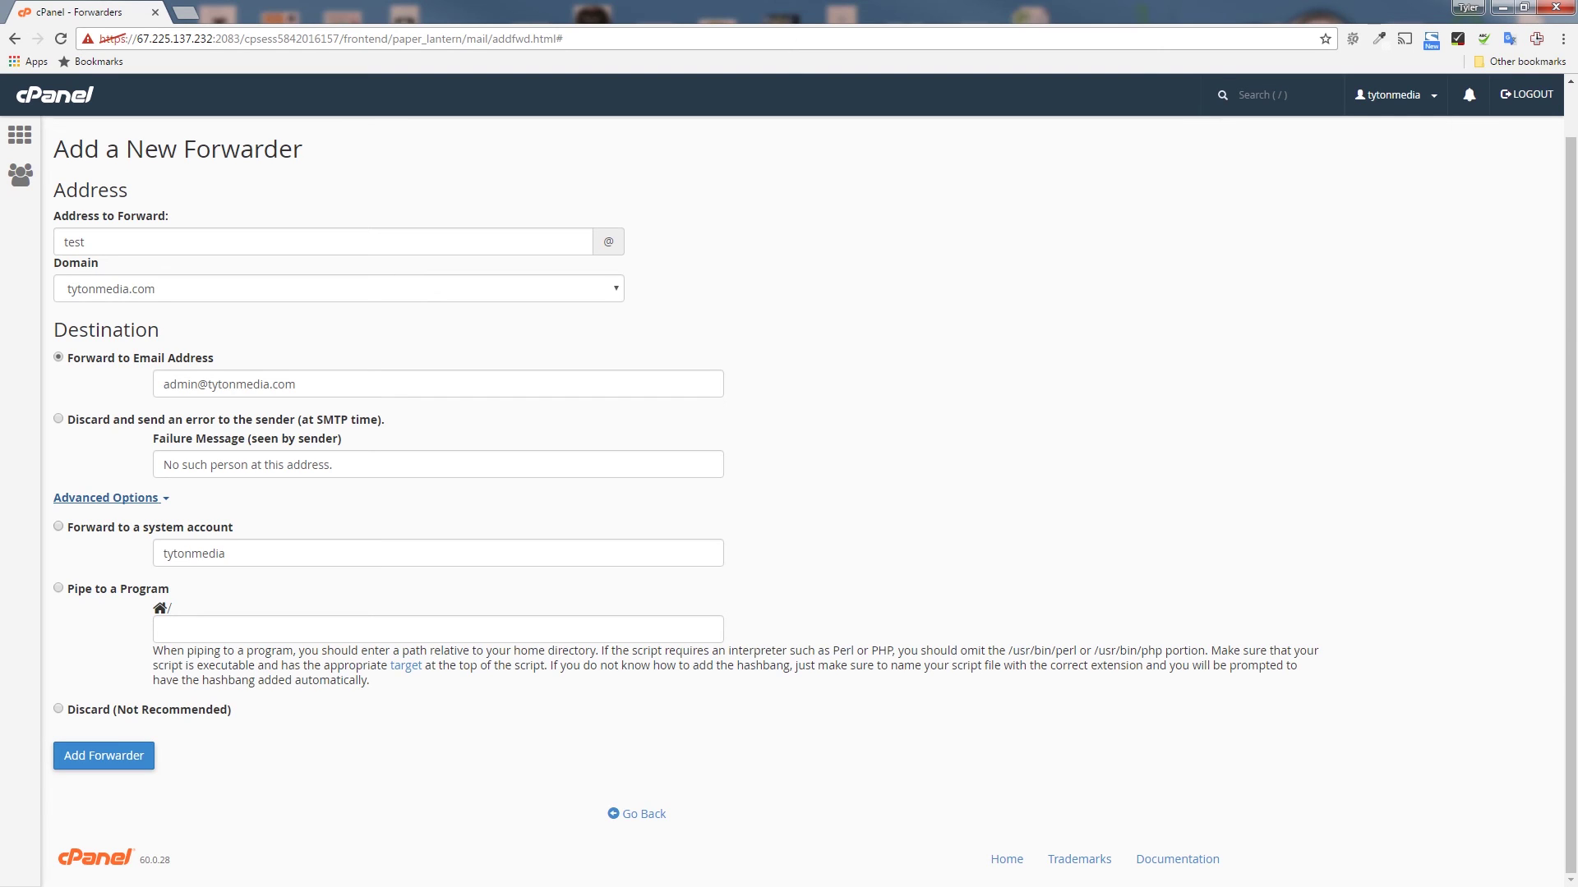
{"action": "left_click", "coordinate": [59, 526]}
{"action": "key", "text": "Tab"}
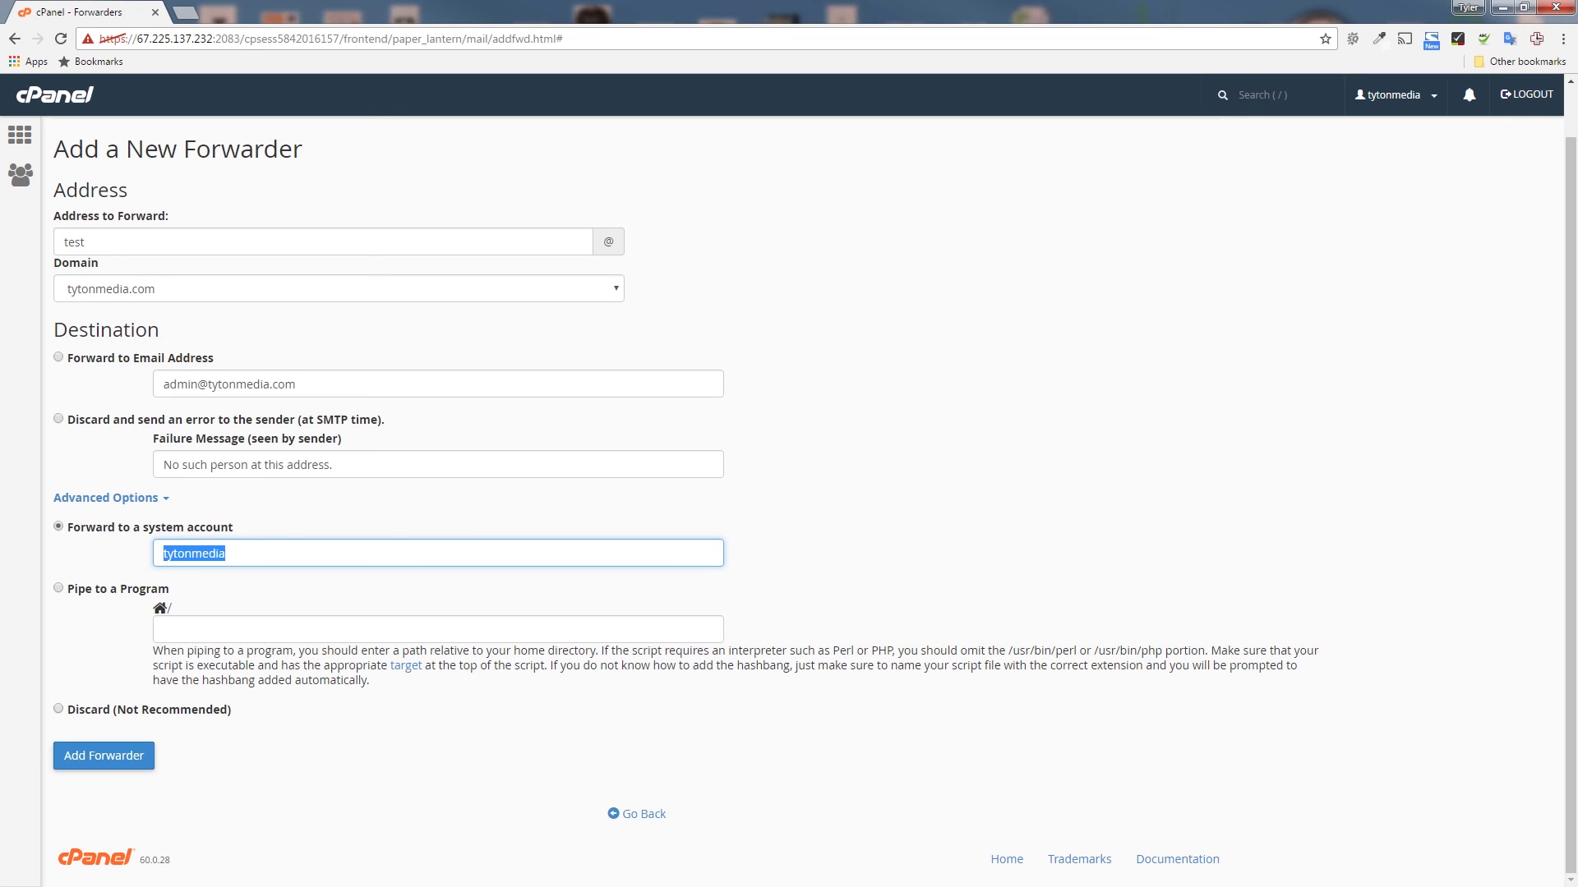
{"action": "left_click", "coordinate": [58, 709]}
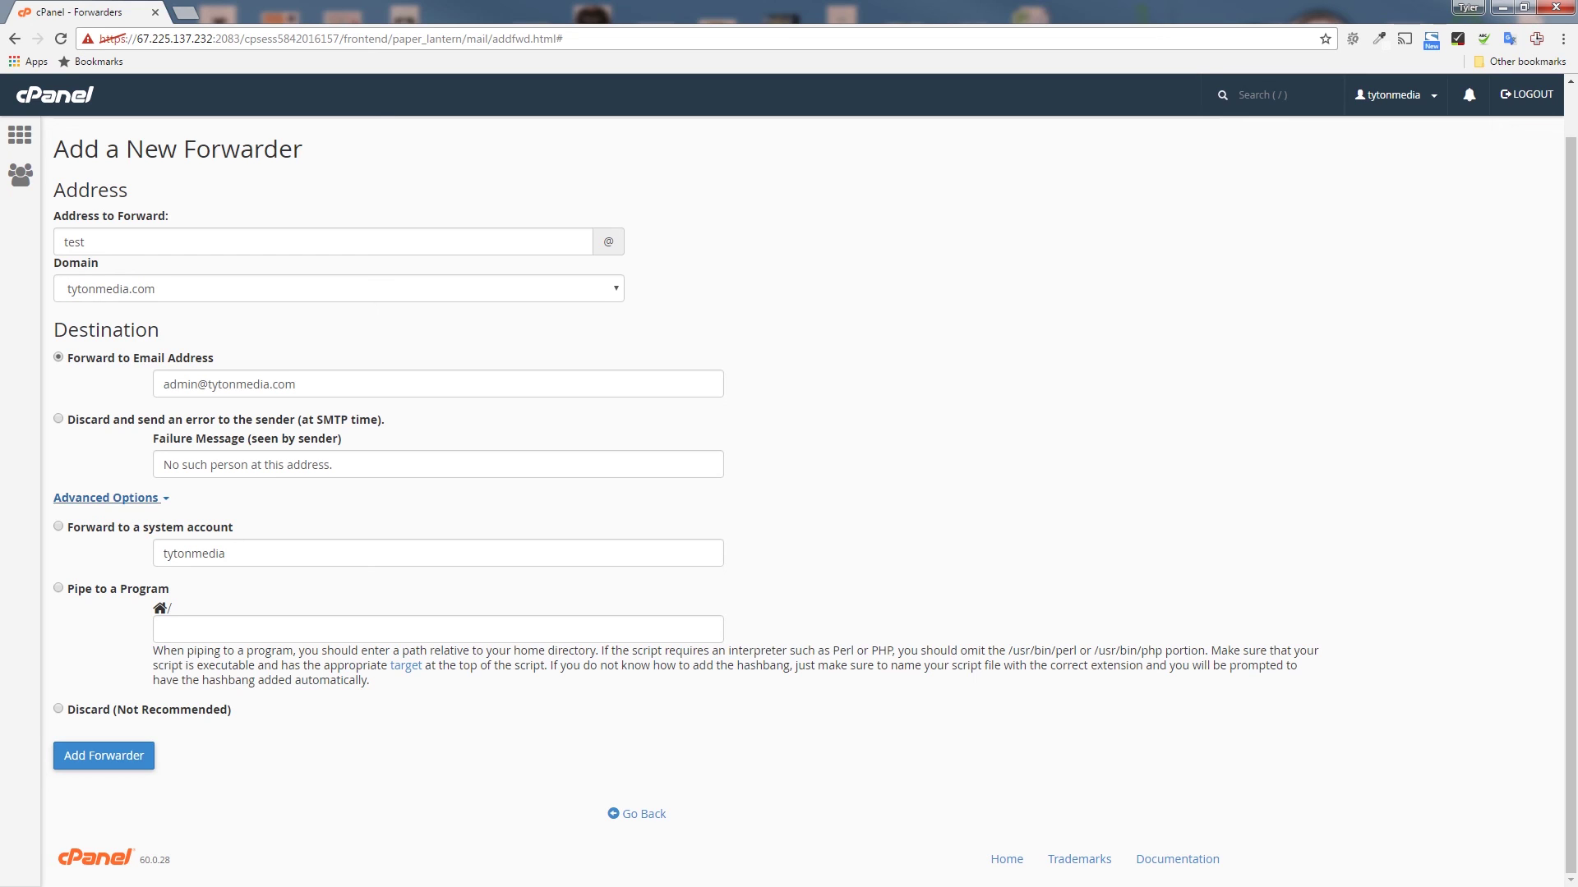
{"action": "left_click", "coordinate": [107, 498]}
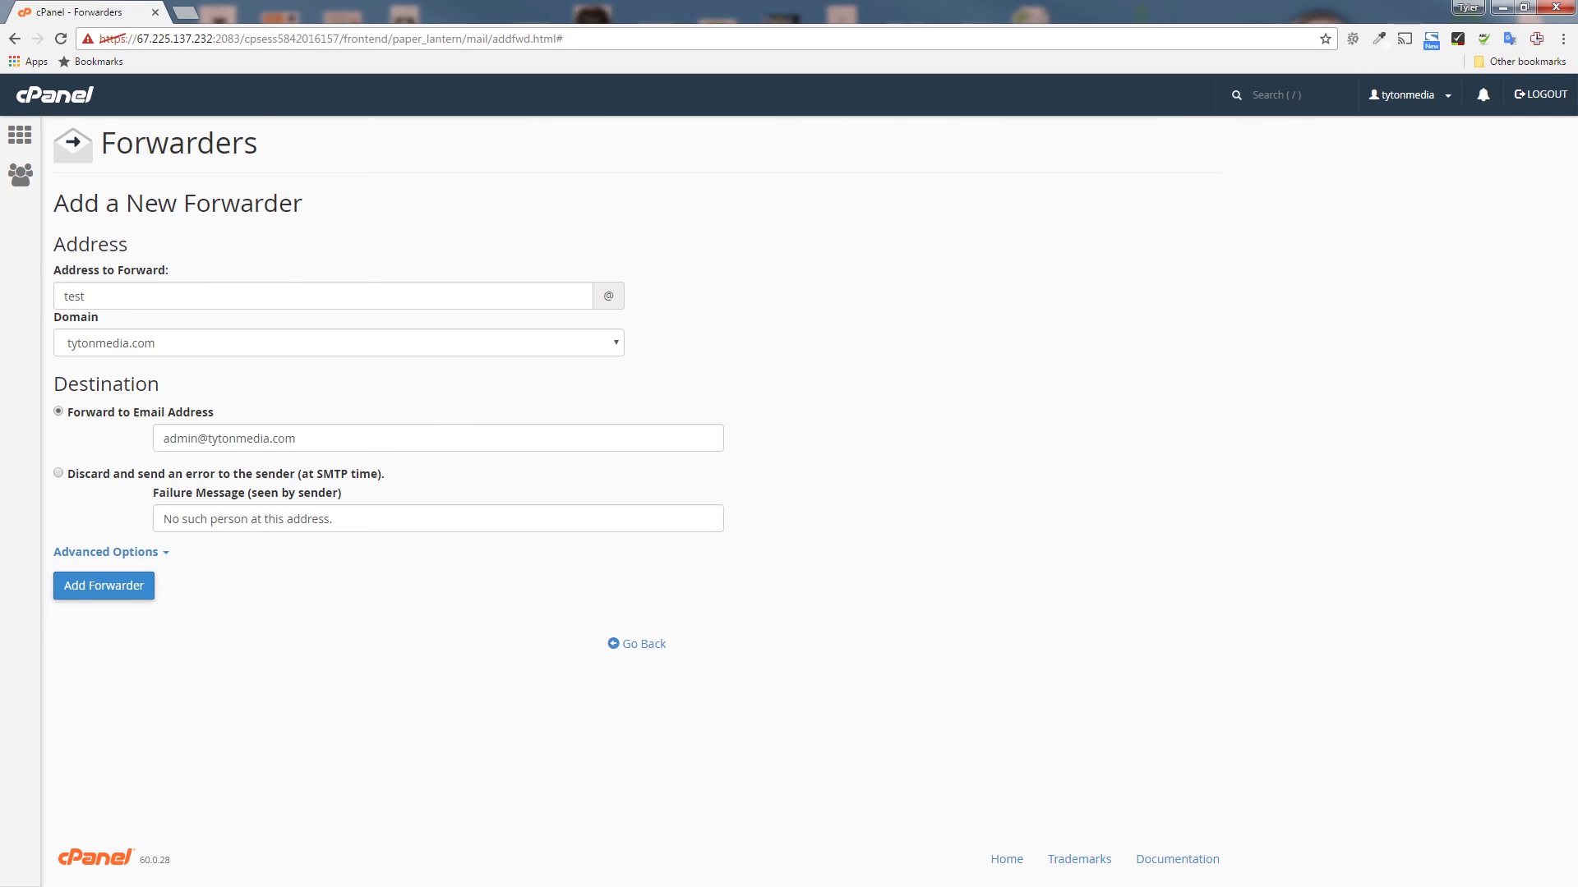
{"action": "left_click", "coordinate": [103, 585]}
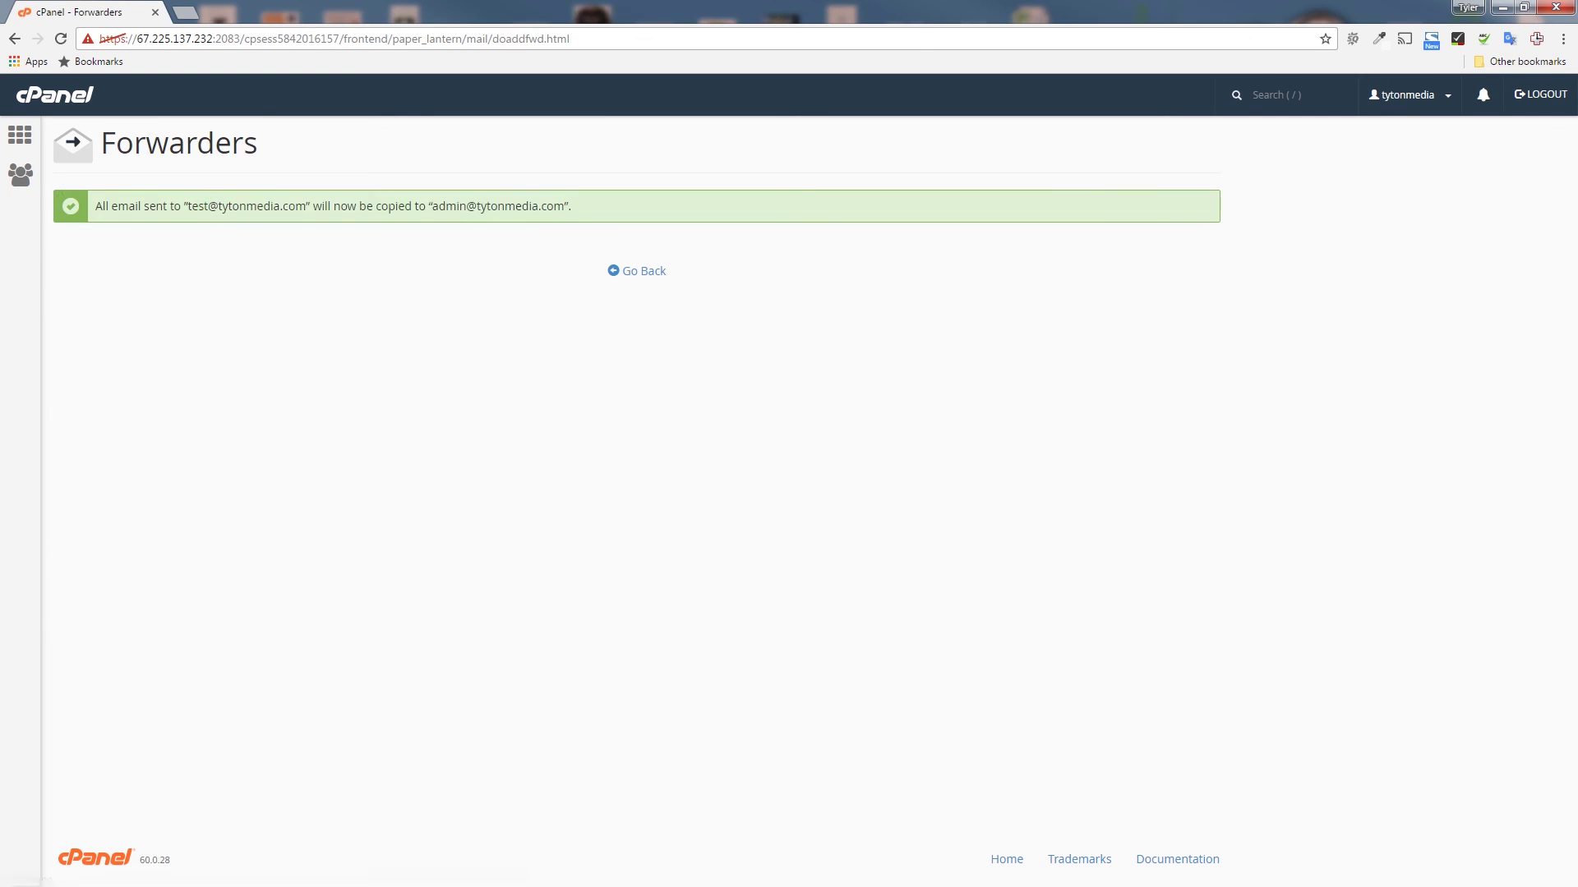
{"action": "left_click_drag", "start_coordinate": [96, 206], "coordinate": [183, 206]}
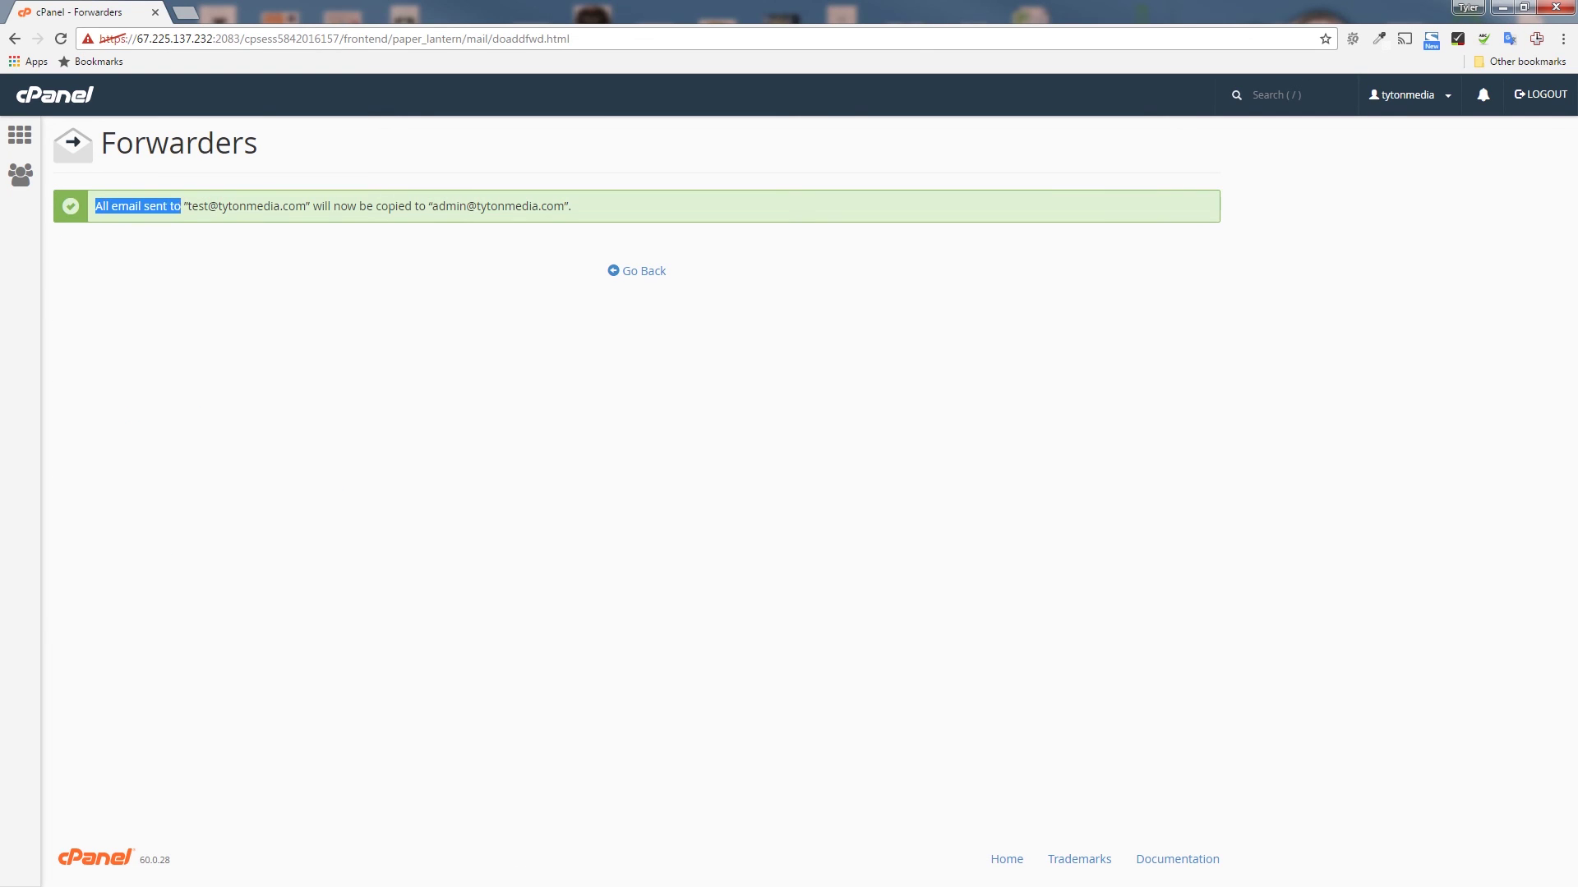
{"action": "double_click", "coordinate": [249, 206]}
{"action": "left_click", "coordinate": [249, 205]}
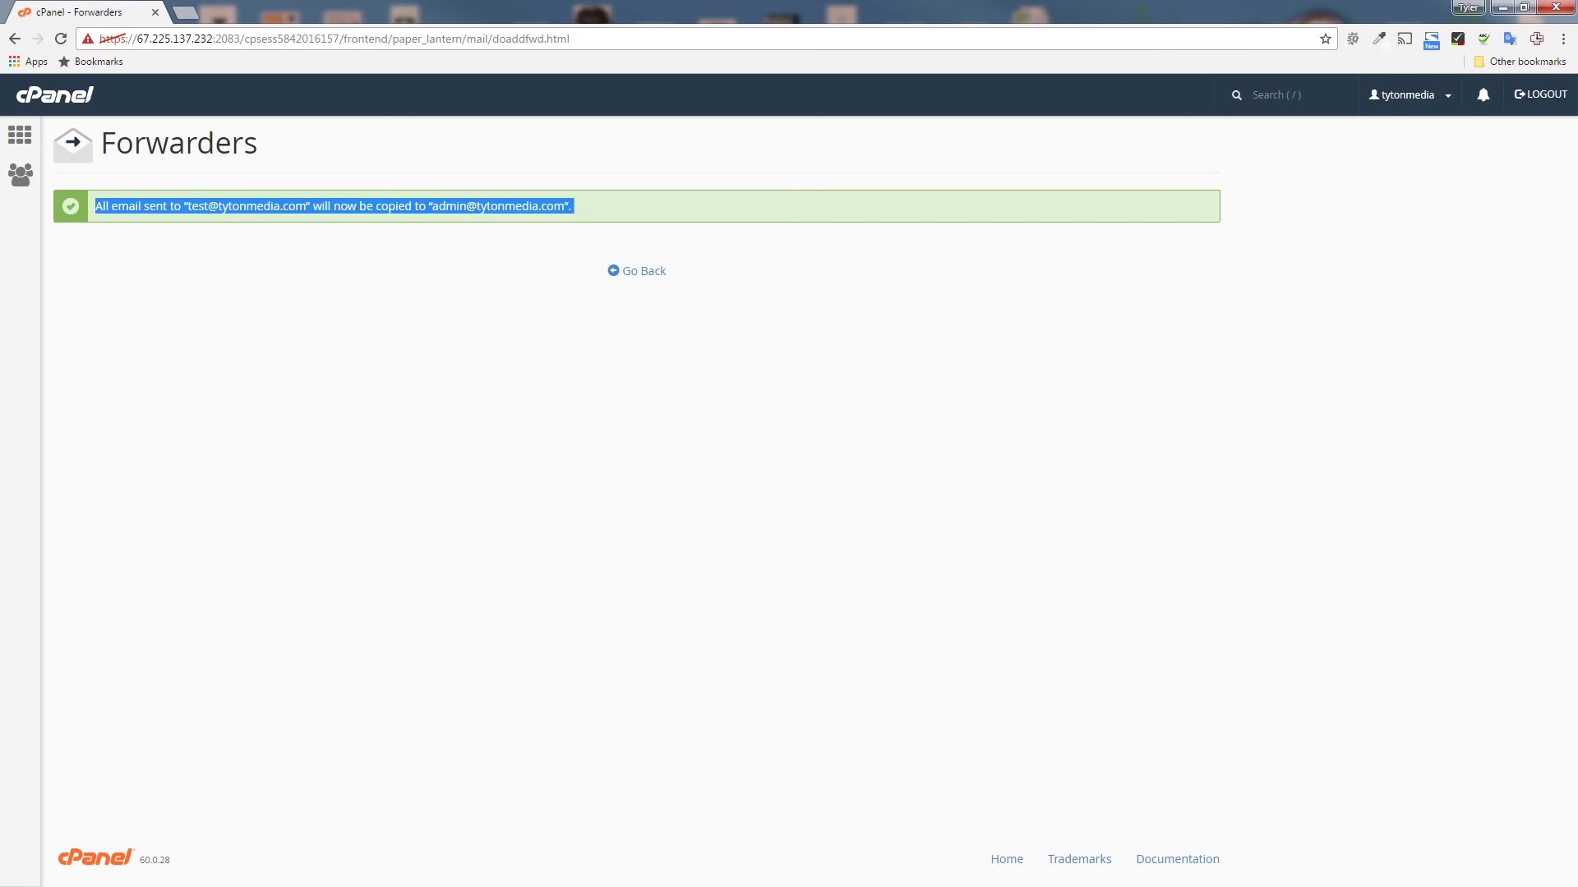
{"action": "left_click_drag", "start_coordinate": [444, 206], "coordinate": [573, 205]}
{"action": "double_click", "coordinate": [552, 205]}
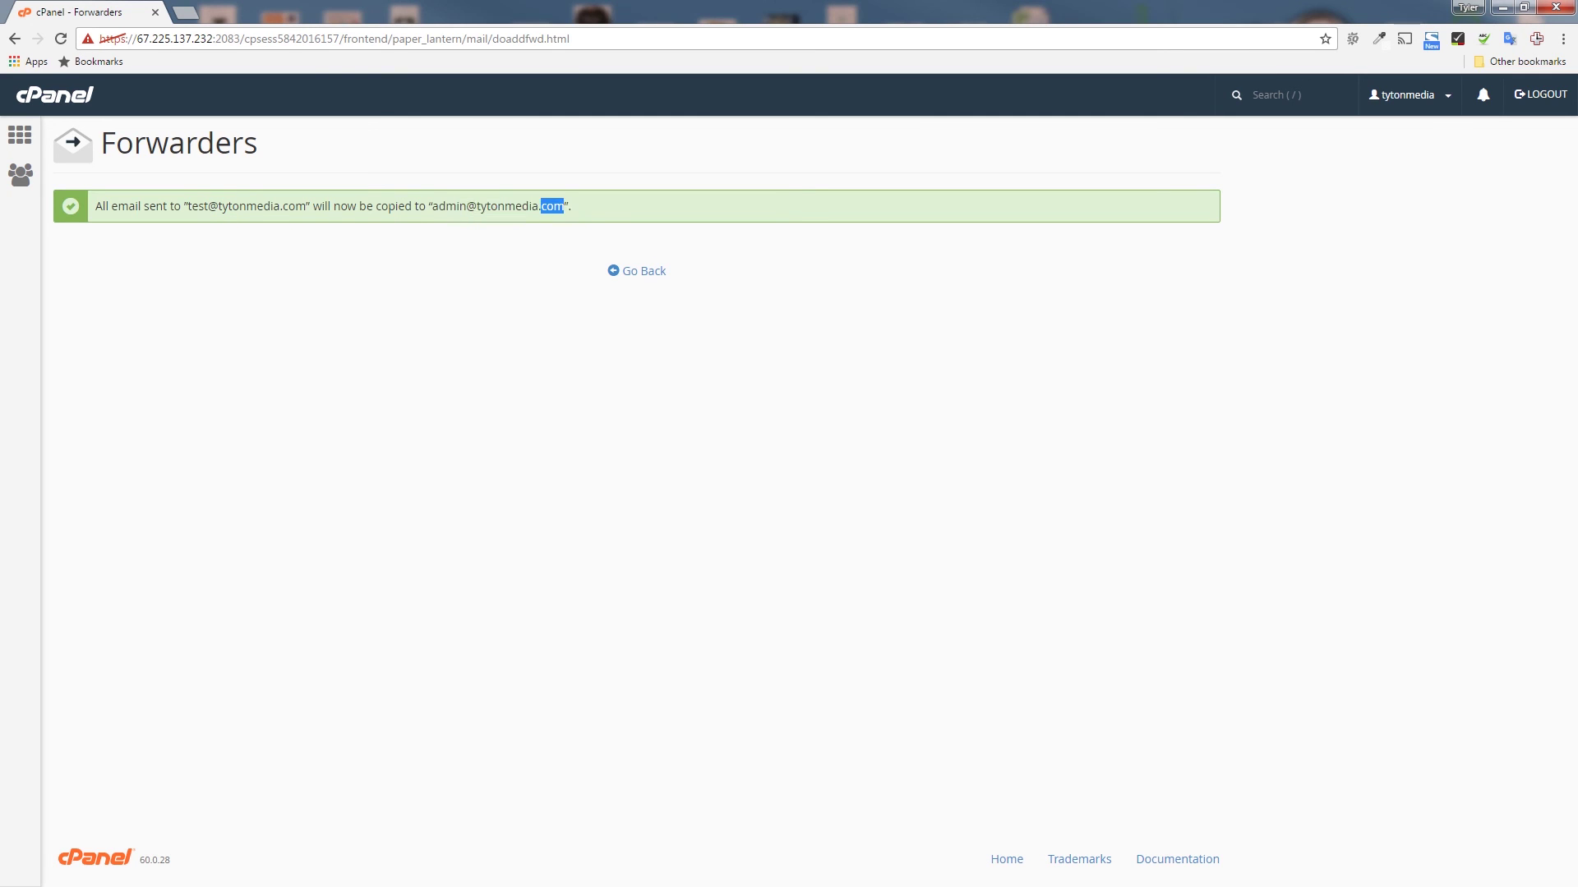
{"action": "left_click", "coordinate": [553, 205]}
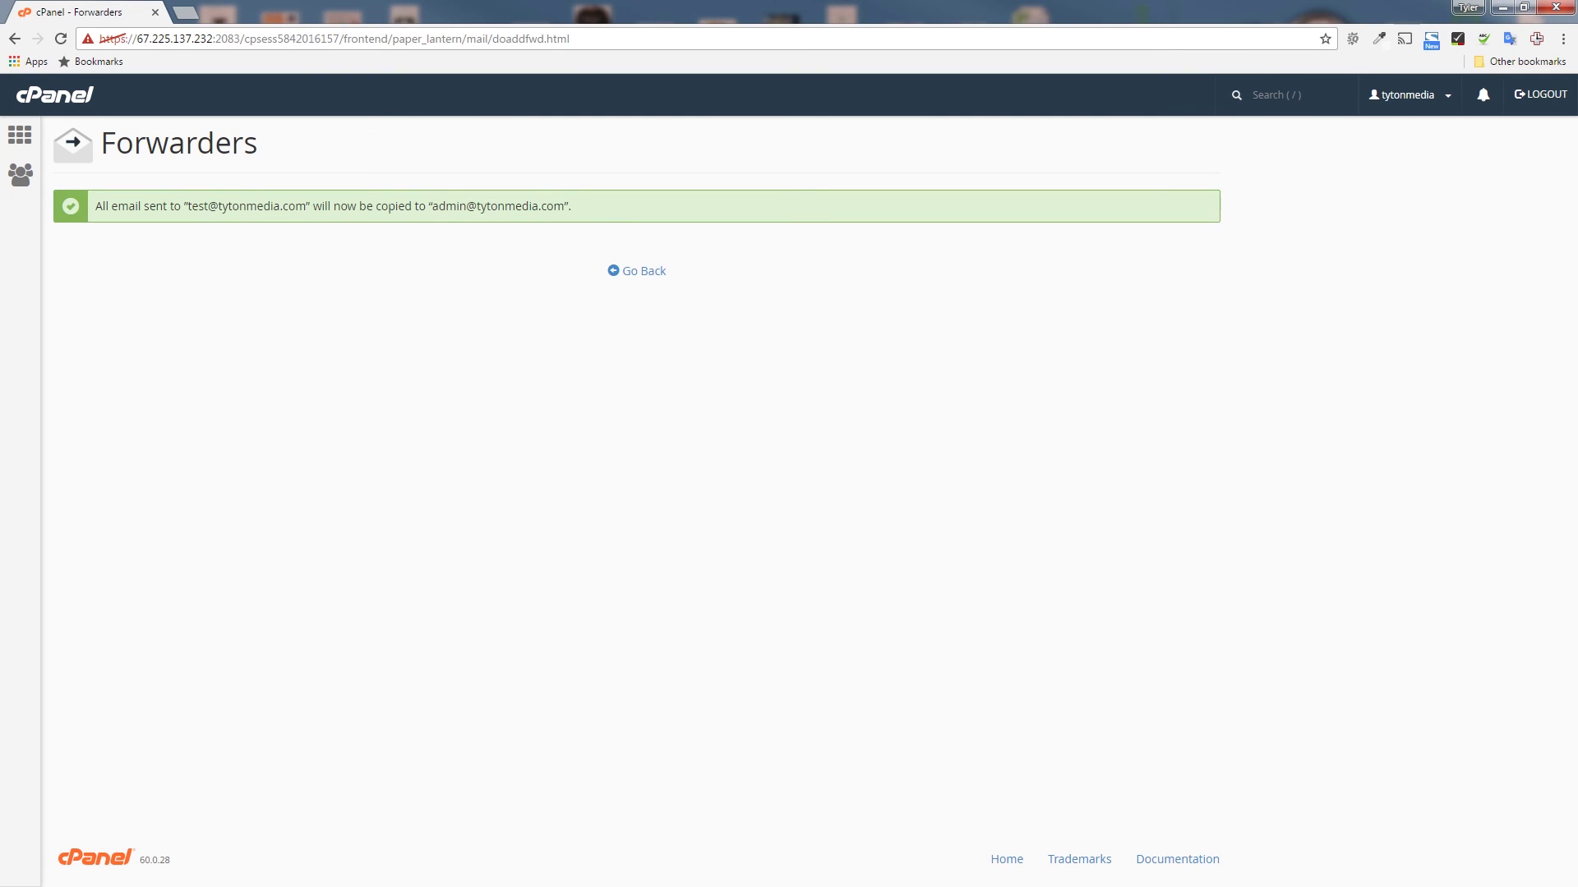